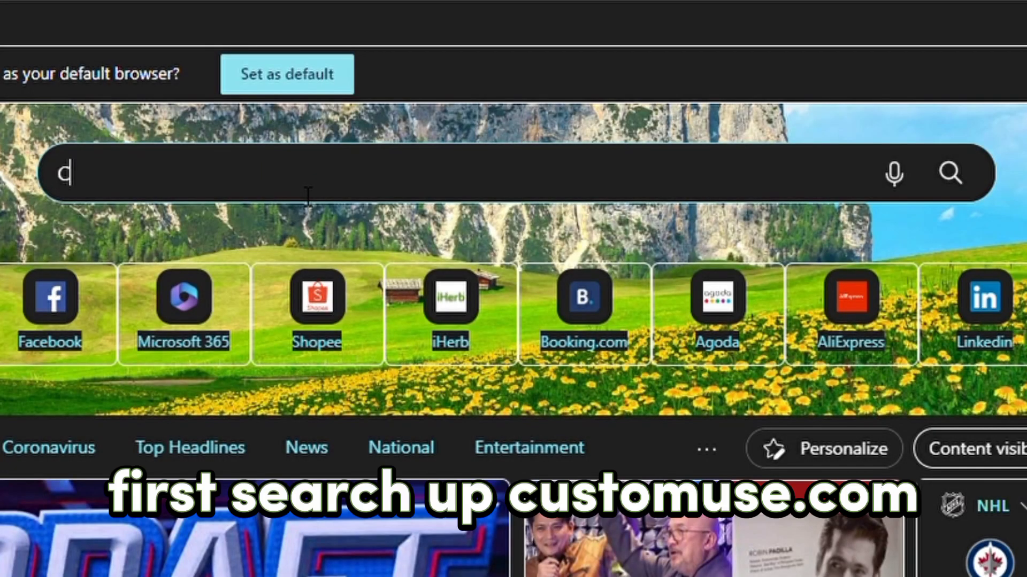
# Step: Search the web for Customuse.com and open the Customuse website from the results
pyautogui.write('u')
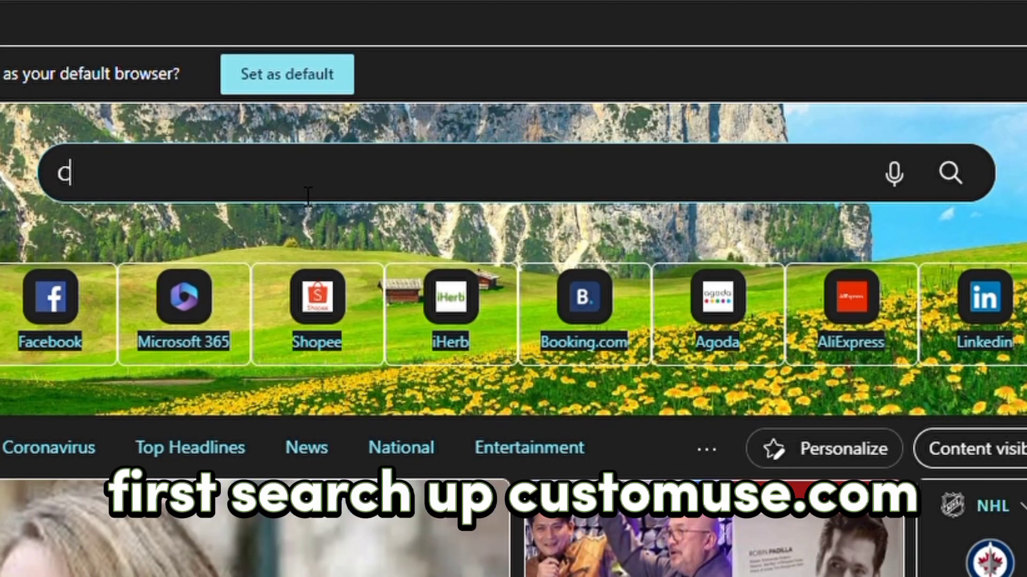
pyautogui.write('customuse')
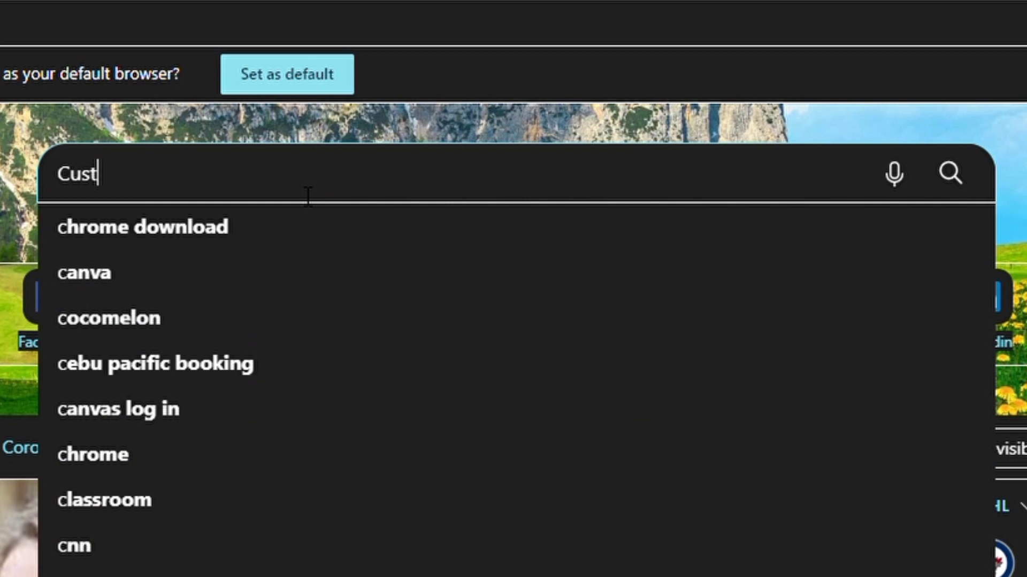
pyautogui.write('.com')
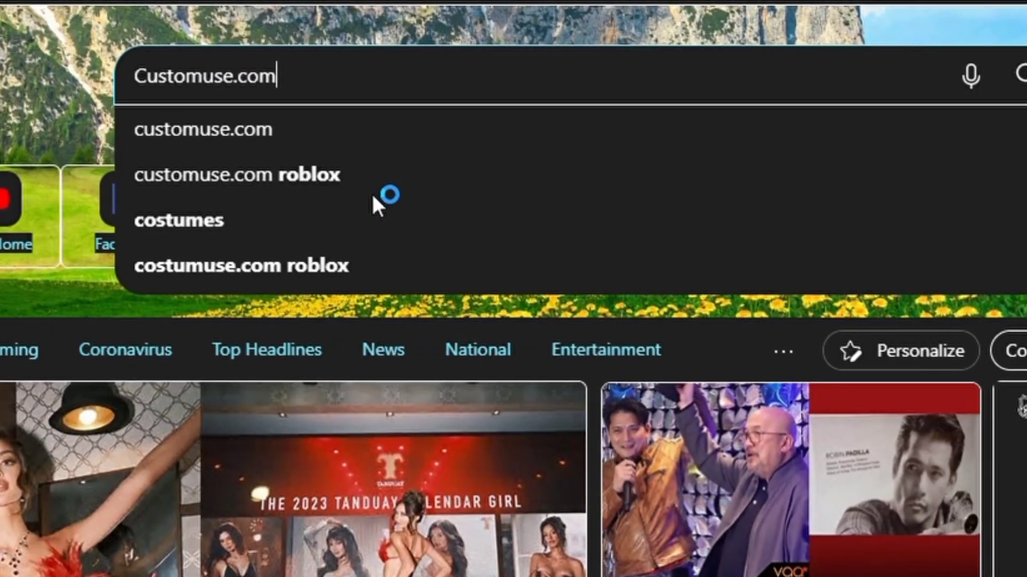
pyautogui.press('Return')
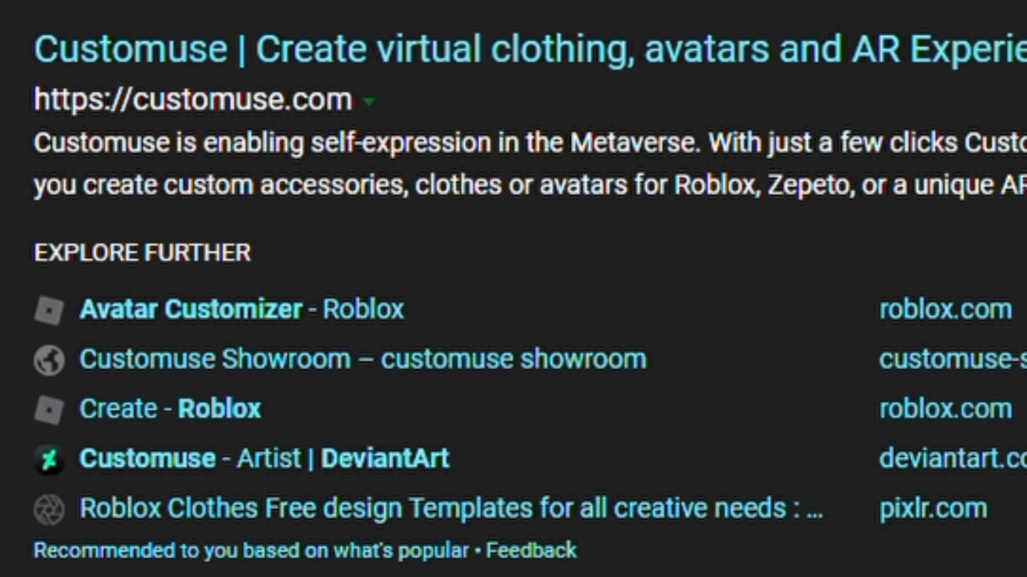
pyautogui.click(455, 60)
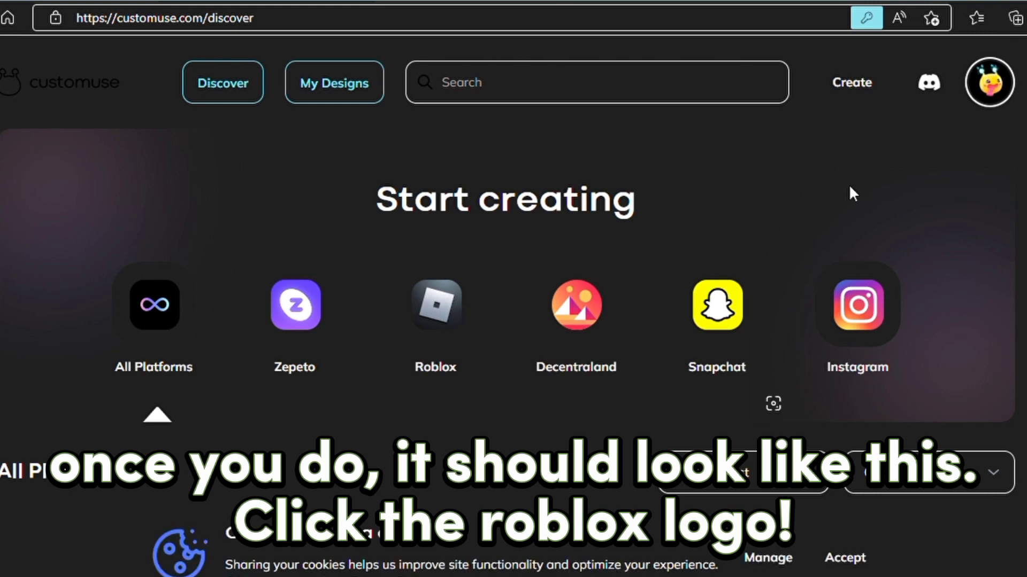
# Step: Limit the designs on the Discover page to the Roblox platform and browse the available outfits
pyautogui.click(442, 323)
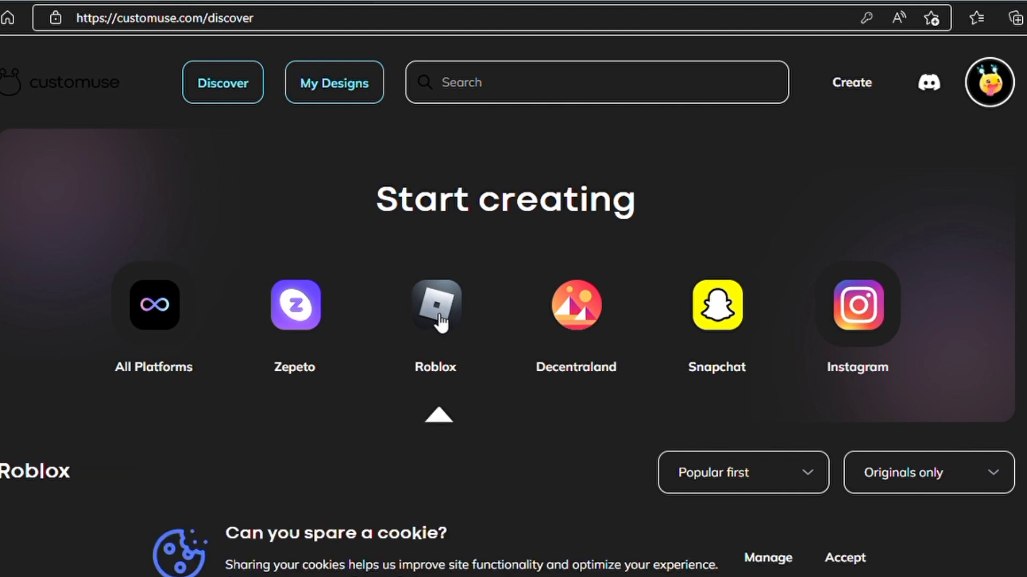
pyautogui.scroll(-6, 813, 431)
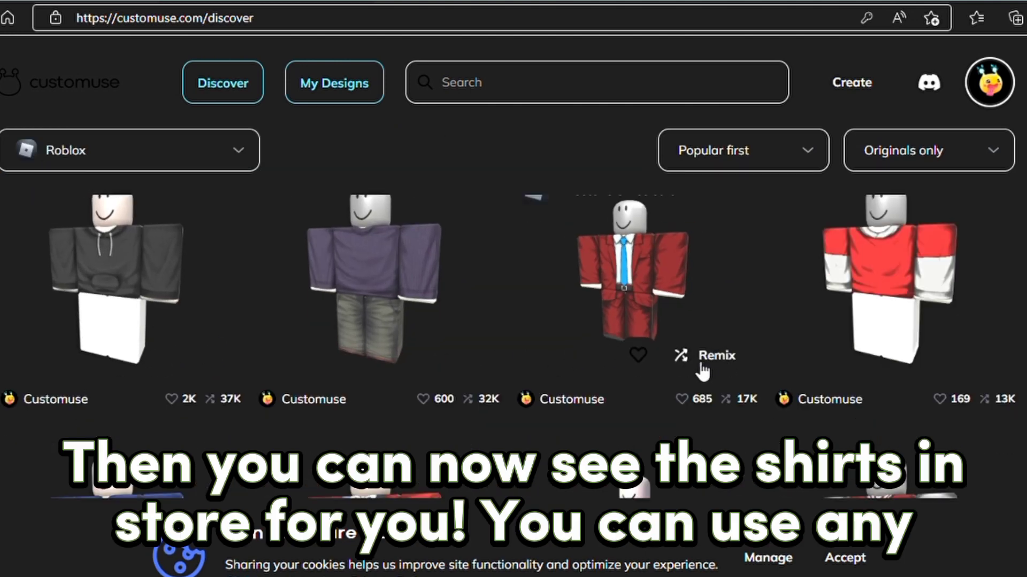
pyautogui.scroll(-2, 698, 370)
pyautogui.scroll(-5, 564, 356)
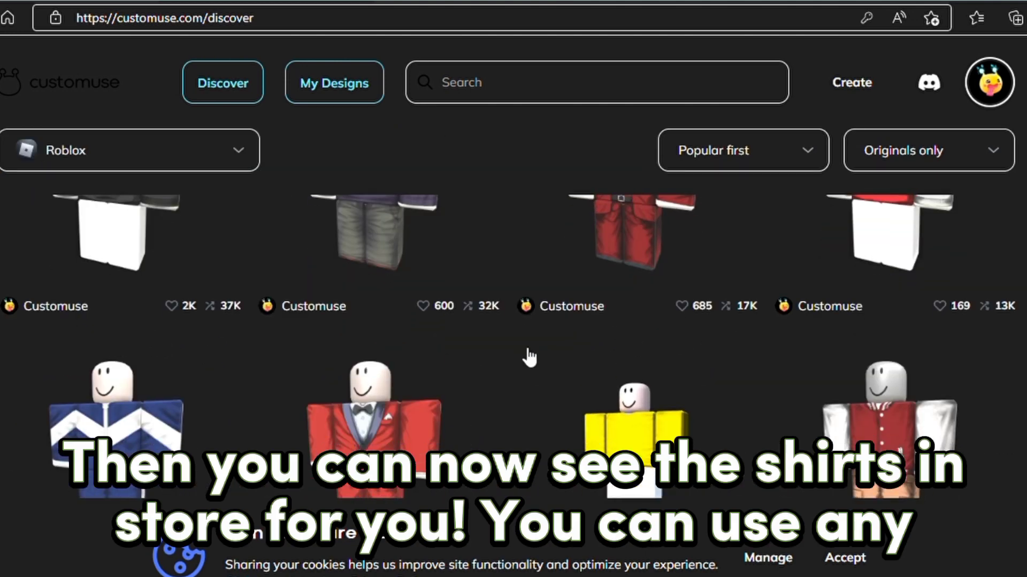
pyautogui.scroll(-2, 503, 352)
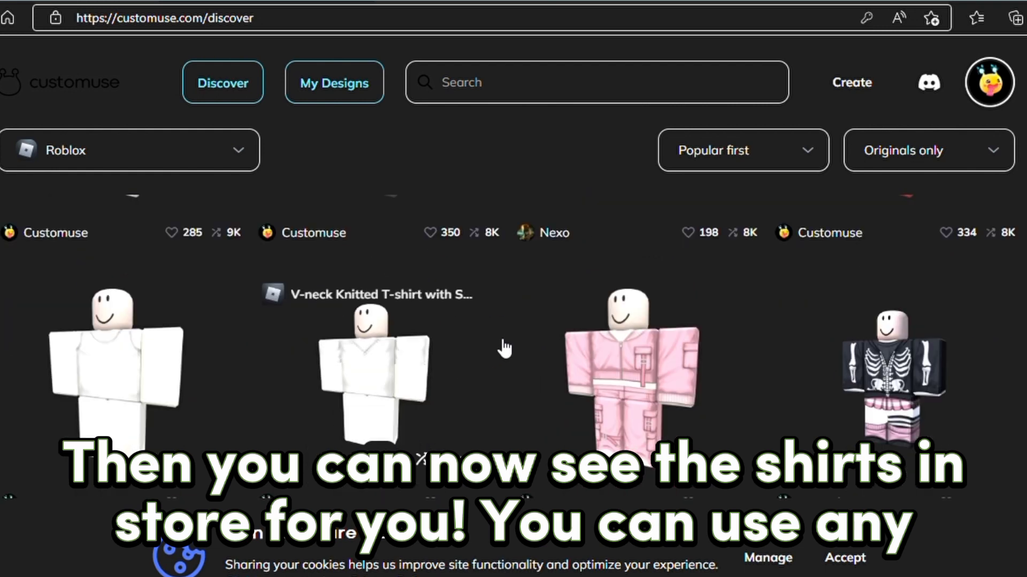
pyautogui.scroll(-20, 756, 385)
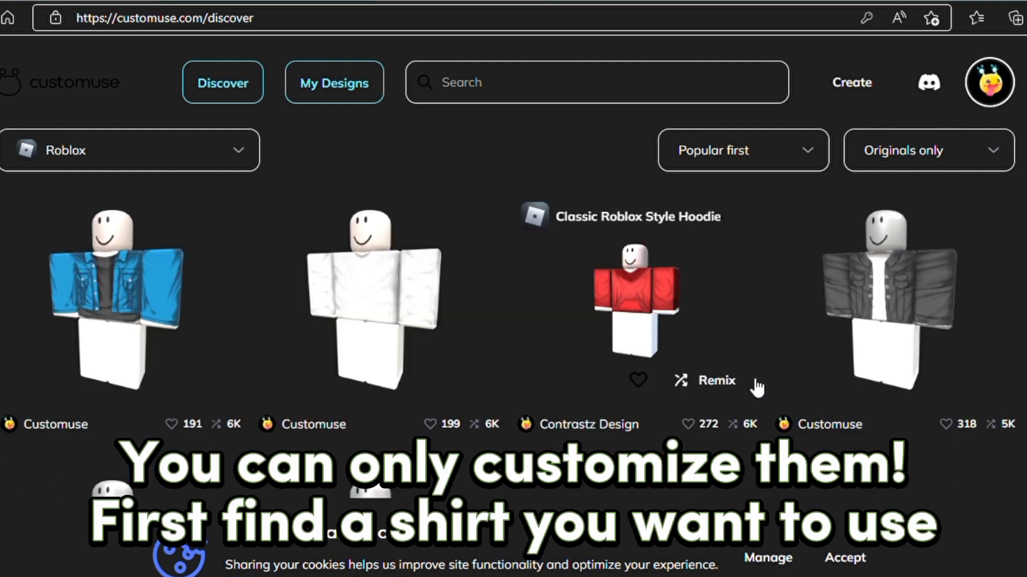
pyautogui.scroll(-15, 481, 391)
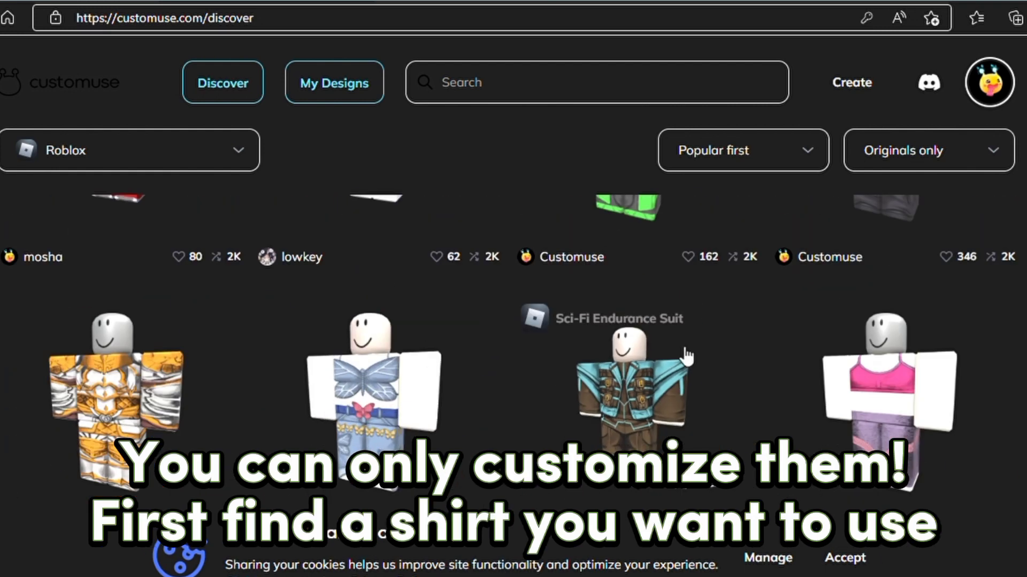
pyautogui.scroll(-15, 506, 386)
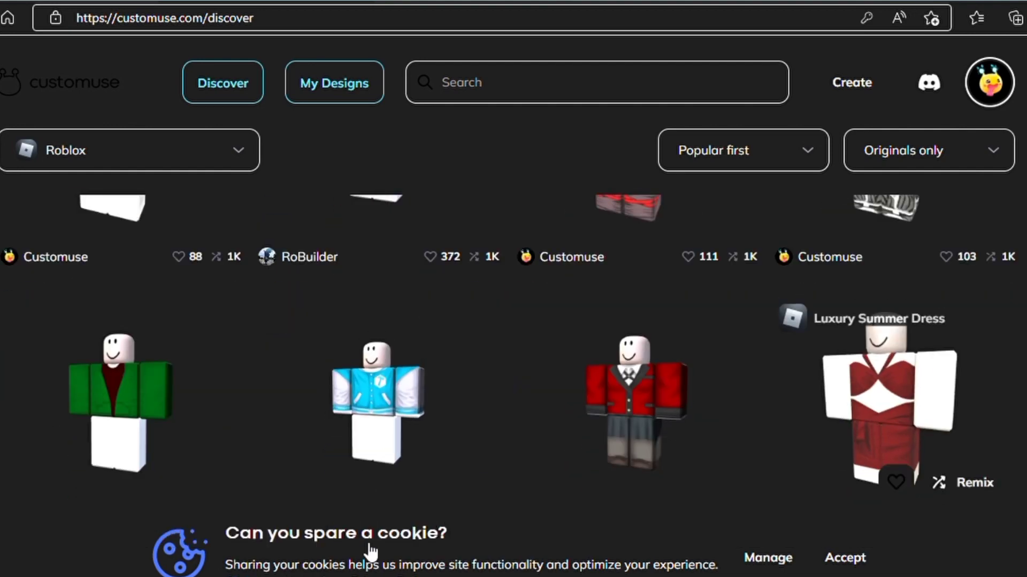
pyautogui.scroll(-15, 313, 324)
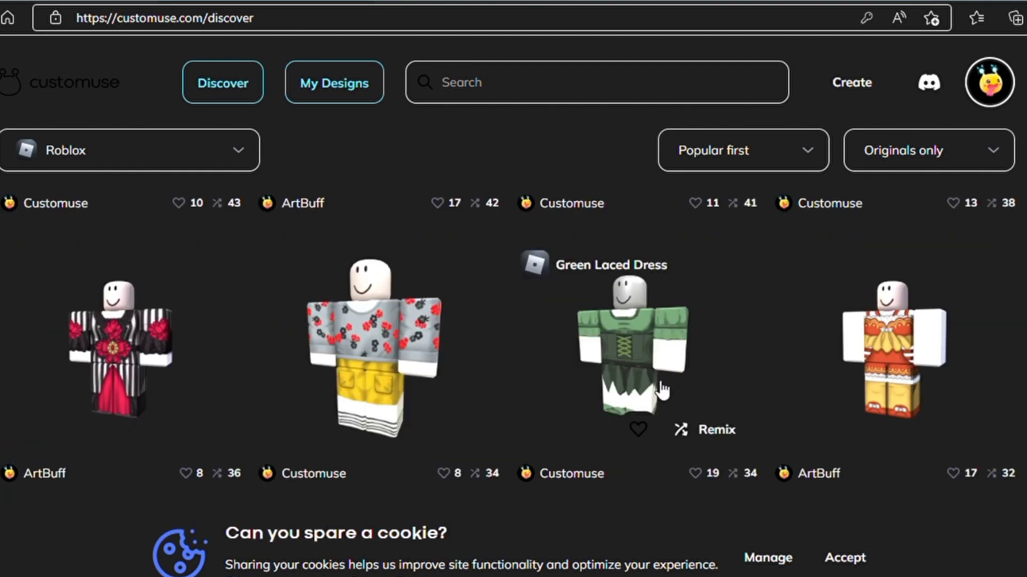
pyautogui.scroll(-3, 885, 373)
# Step: Search the designs for "cute" and look through the matching outfits
pyautogui.click(524, 83)
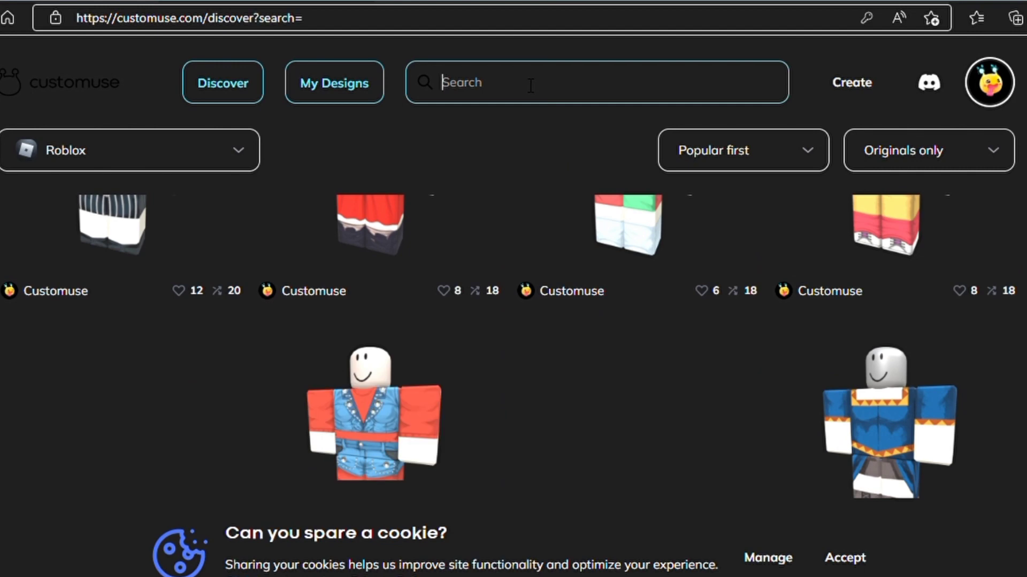
pyautogui.write('y2k')
pyautogui.scroll(-10, 888, 344)
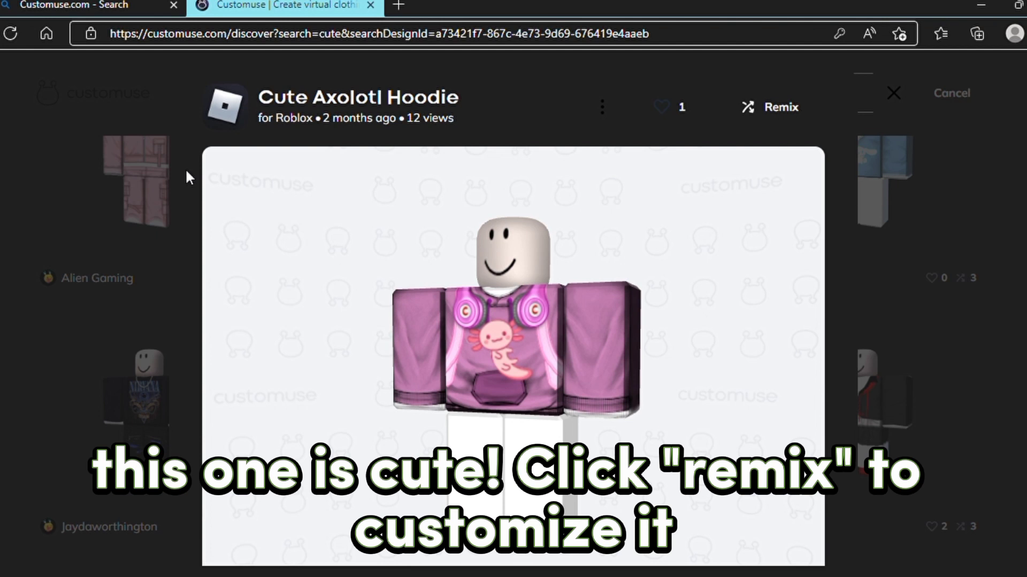
# Step: Close the Cute Axolotl Hoodie preview and remix that hoodie as a new outfit, discarding the old draft
pyautogui.click(971, 116)
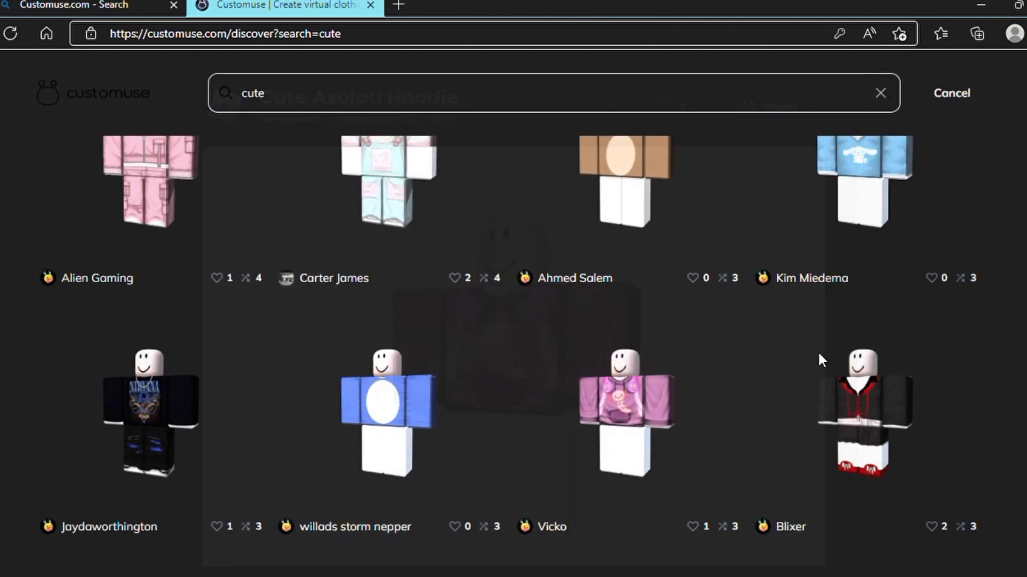
pyautogui.moveTo(618, 395)
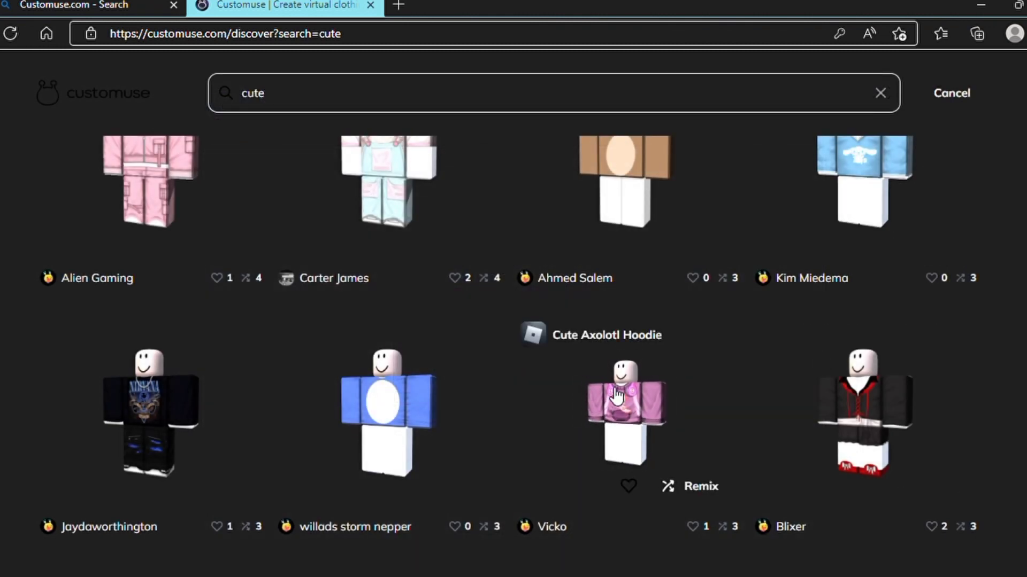
pyautogui.click(686, 489)
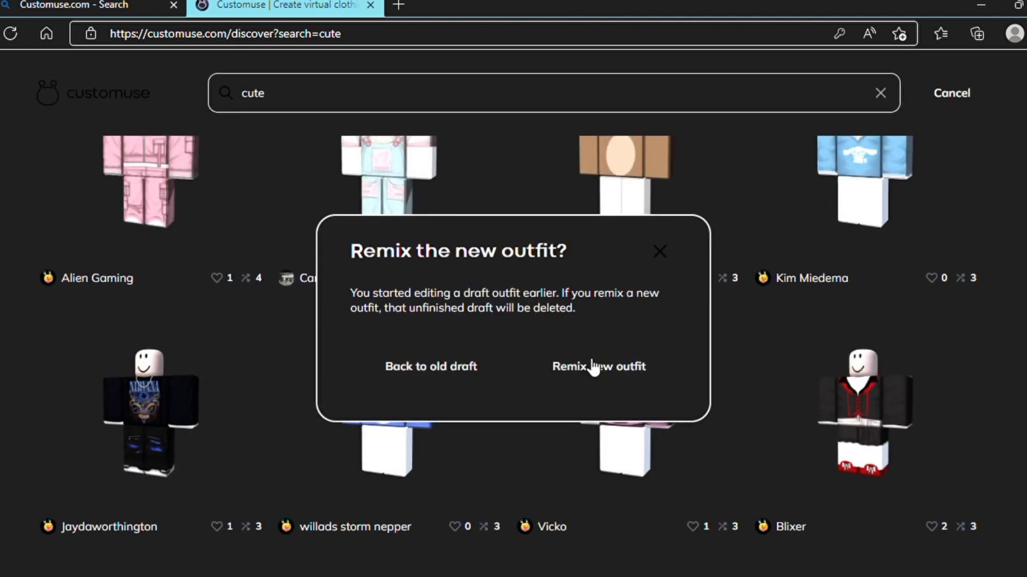
pyautogui.click(587, 364)
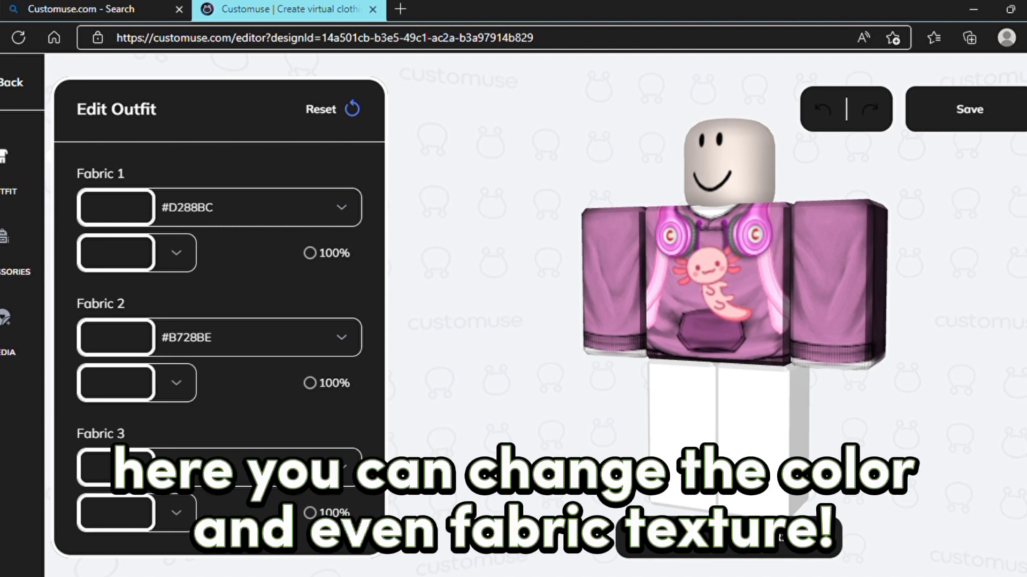
# Step: Change the Fabric 1 color of the hoodie to the pale mauve #dbc2d4
pyautogui.moveTo(758, 312); pyautogui.dragTo(779, 325)
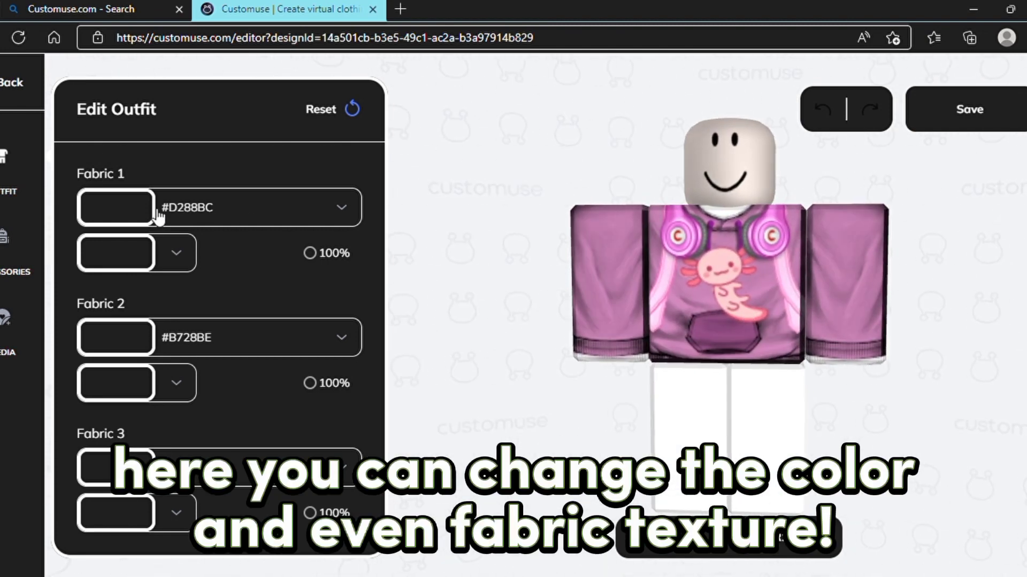
pyautogui.click(155, 211)
pyautogui.moveTo(162, 262)
pyautogui.mouseDown()
pyautogui.moveTo(158, 270)
pyautogui.moveTo(147, 257)
pyautogui.mouseUp()
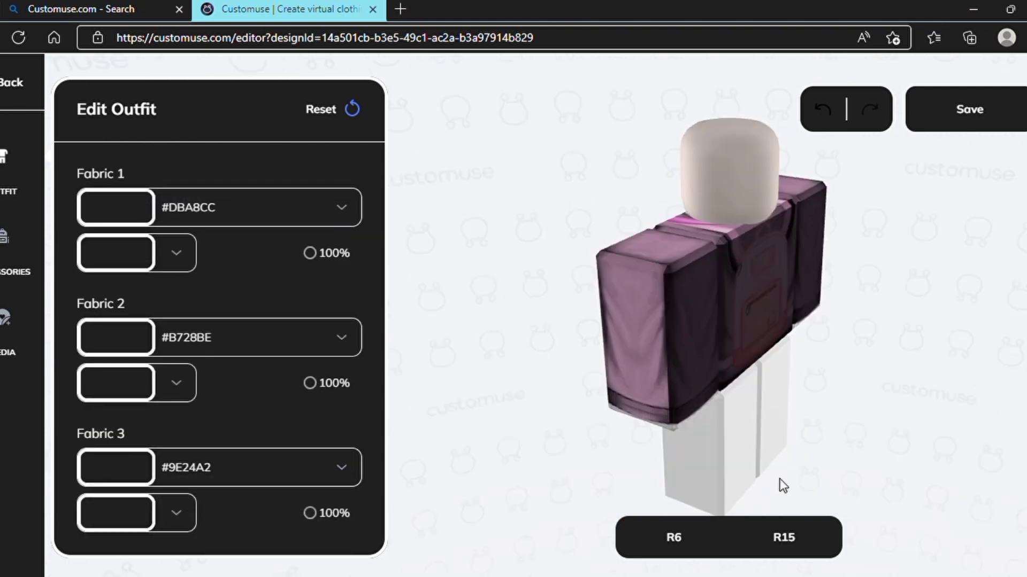
pyautogui.click(164, 249)
pyautogui.moveTo(161, 244); pyautogui.dragTo(123, 260)
pyautogui.scroll(-2, 240, 322)
pyautogui.scroll(2, 256, 364)
pyautogui.scroll(-3, 186, 283)
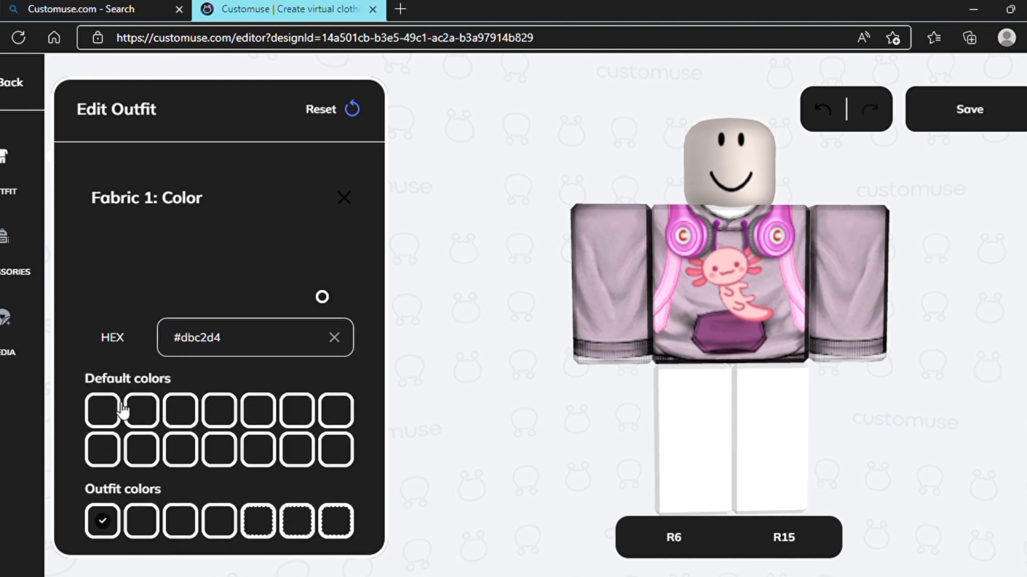
# Step: Try the dark grey default color #4a4a4a on Fabric 1
pyautogui.click(152, 404)
pyautogui.scroll(2, 160, 291)
pyautogui.click(189, 304)
pyautogui.scroll(-2, 187, 310)
pyautogui.click(147, 408)
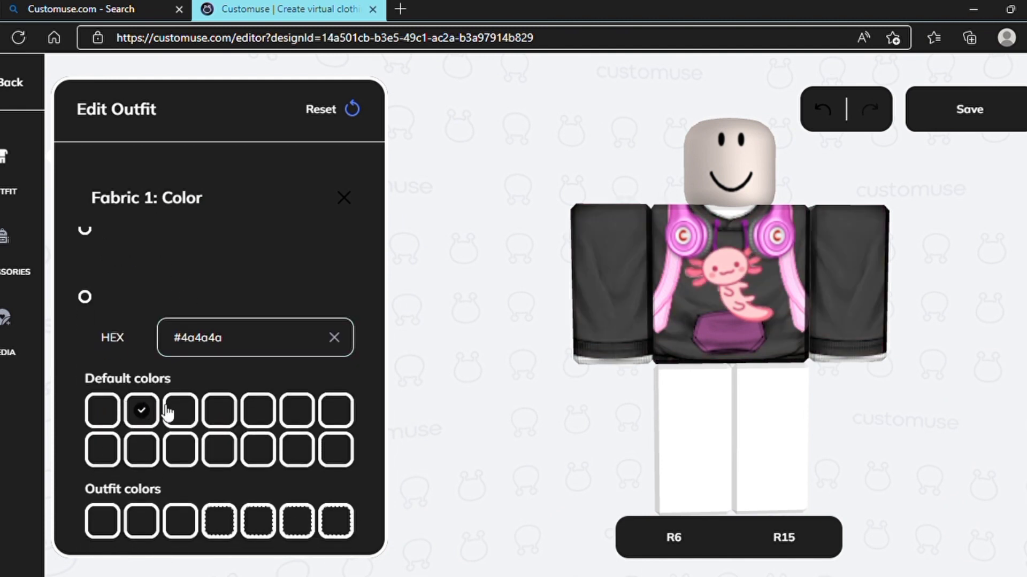
# Step: Apply a default color to Fabric 1, adjust it to a light pink, and close the color picker
pyautogui.click(182, 410)
pyautogui.scroll(2, 150, 264)
pyautogui.moveTo(150, 264); pyautogui.dragTo(133, 233)
pyautogui.scroll(-2, 605, 323)
pyautogui.click(343, 198)
# Step: Try the dark muted purple #5c405d as the Fabric 3 color and close the color picker
pyautogui.moveTo(749, 296); pyautogui.dragTo(599, 291)
pyautogui.scroll(-2, 211, 374)
pyautogui.click(119, 348)
pyautogui.click(205, 308)
pyautogui.click(264, 333)
pyautogui.moveTo(165, 291); pyautogui.dragTo(169, 337)
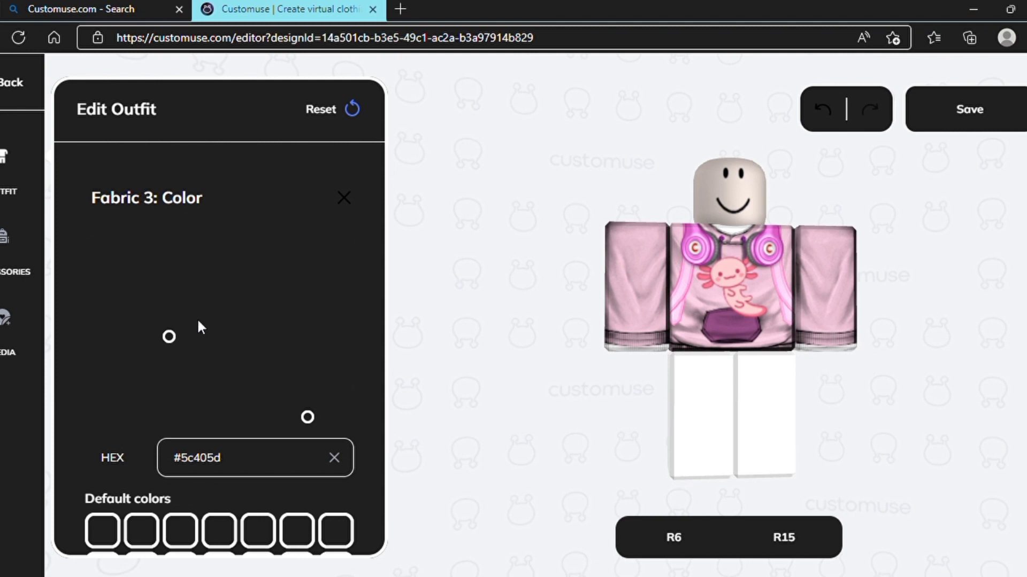
pyautogui.scroll(-2, 249, 406)
pyautogui.scroll(2, 250, 406)
pyautogui.click(344, 198)
# Step: Recolor Fabric 3, the hoodie's front pocket, to a deeper pink that matches the light pink fabric
pyautogui.click(120, 465)
pyautogui.click(243, 325)
pyautogui.moveTo(243, 325); pyautogui.dragTo(187, 306)
pyautogui.click(181, 531)
pyautogui.moveTo(120, 353); pyautogui.dragTo(164, 277)
pyautogui.click(243, 270)
pyautogui.click(211, 257)
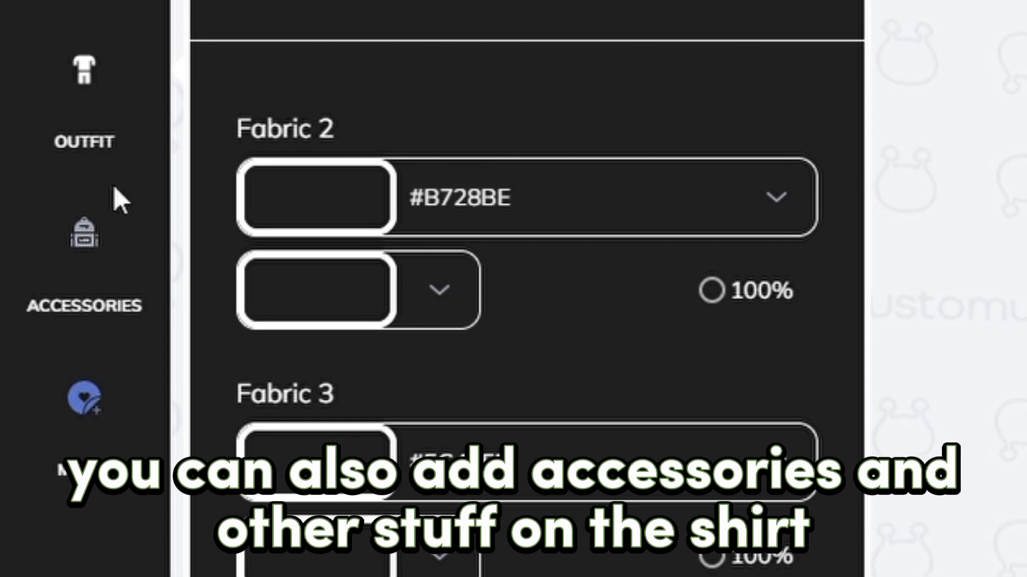
# Step: Browse the accessories, remove the pink backpack from the outfit and add it back
pyautogui.click(107, 260)
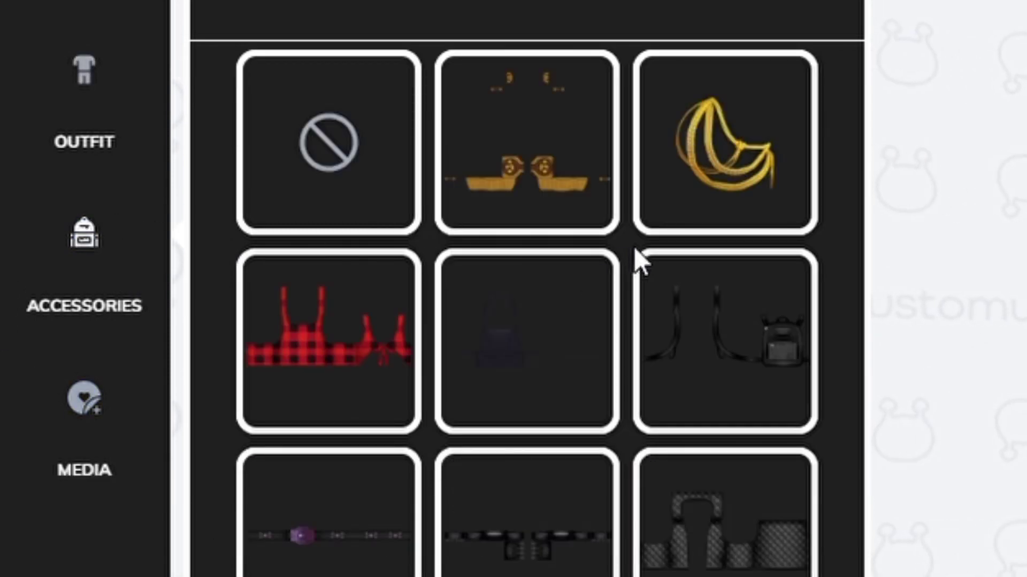
pyautogui.scroll(-5, 677, 333)
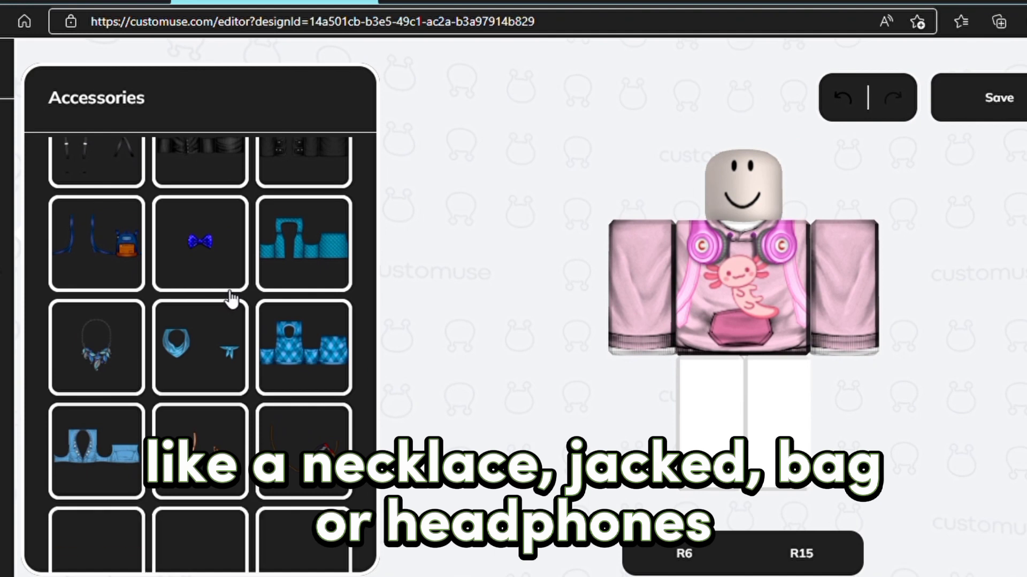
pyautogui.scroll(-6, 231, 296)
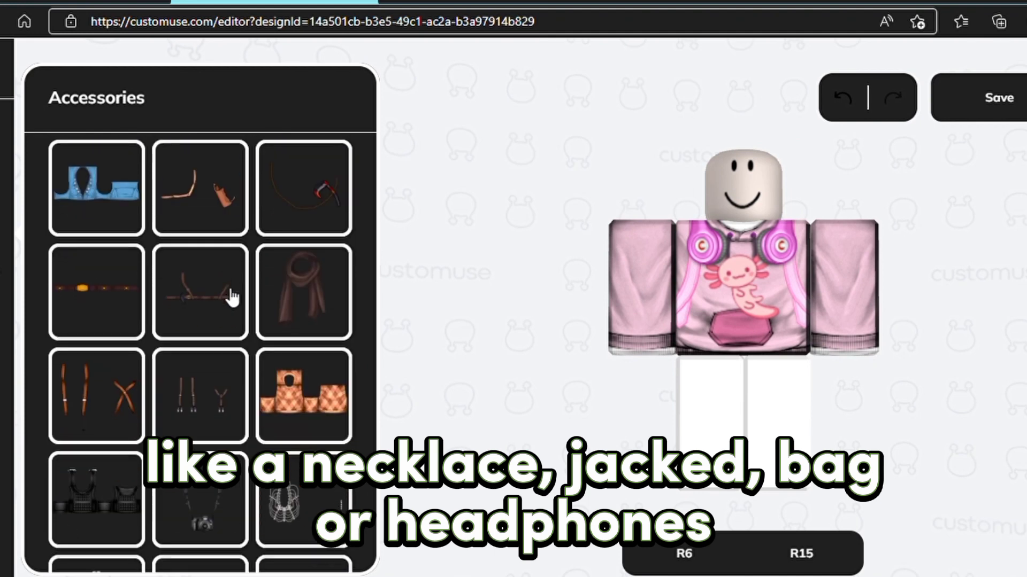
pyautogui.scroll(-10, 231, 291)
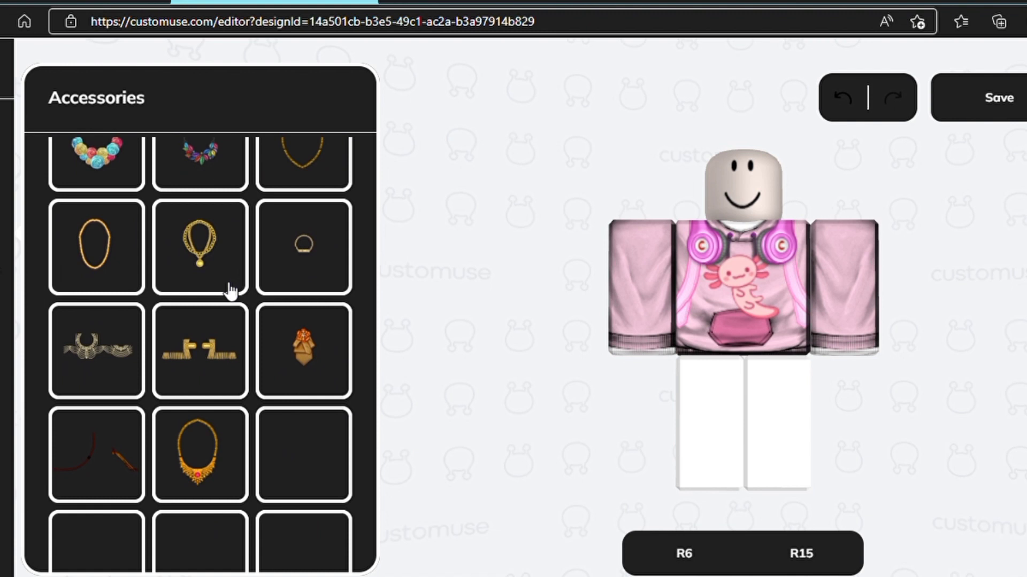
pyautogui.scroll(-3, 231, 291)
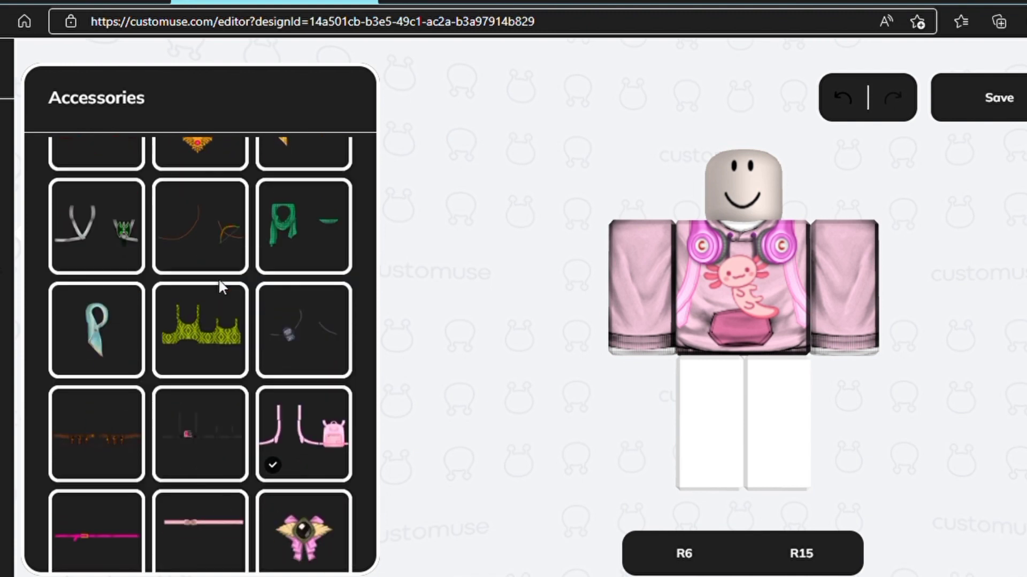
pyautogui.click(319, 430)
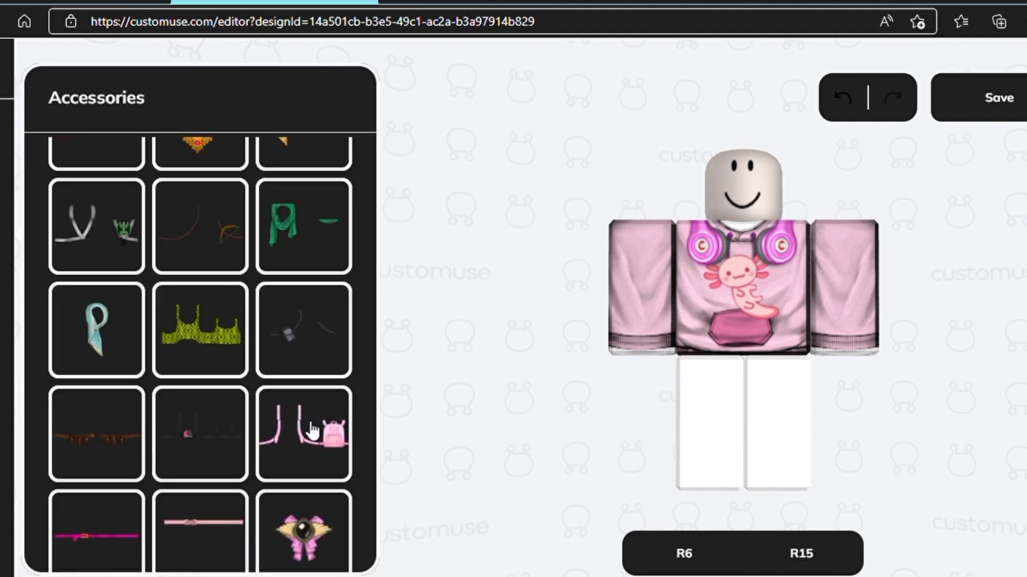
pyautogui.click(312, 429)
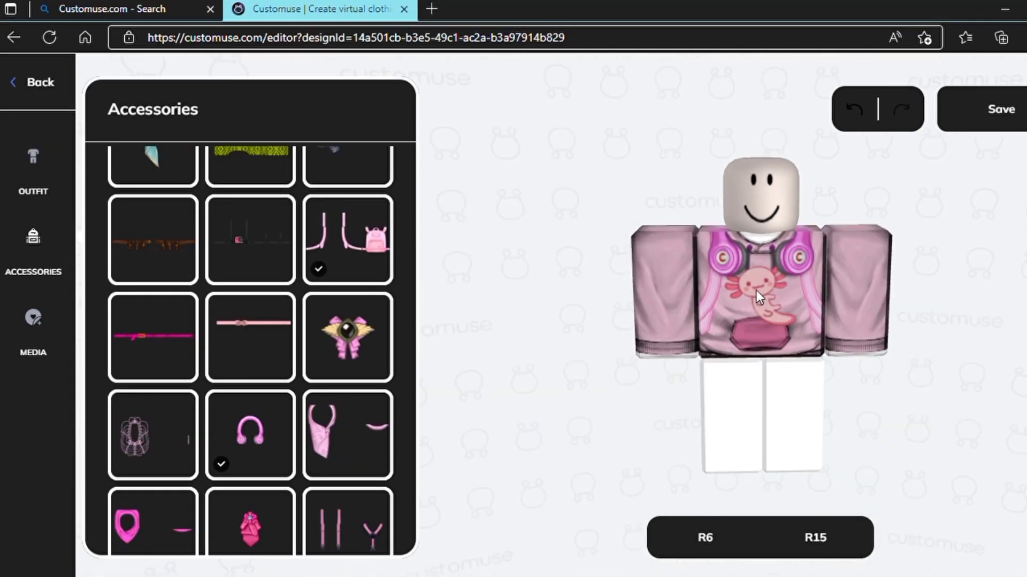
# Step: Open the shirt's media editor, look into the image library and close it
pyautogui.click(33, 319)
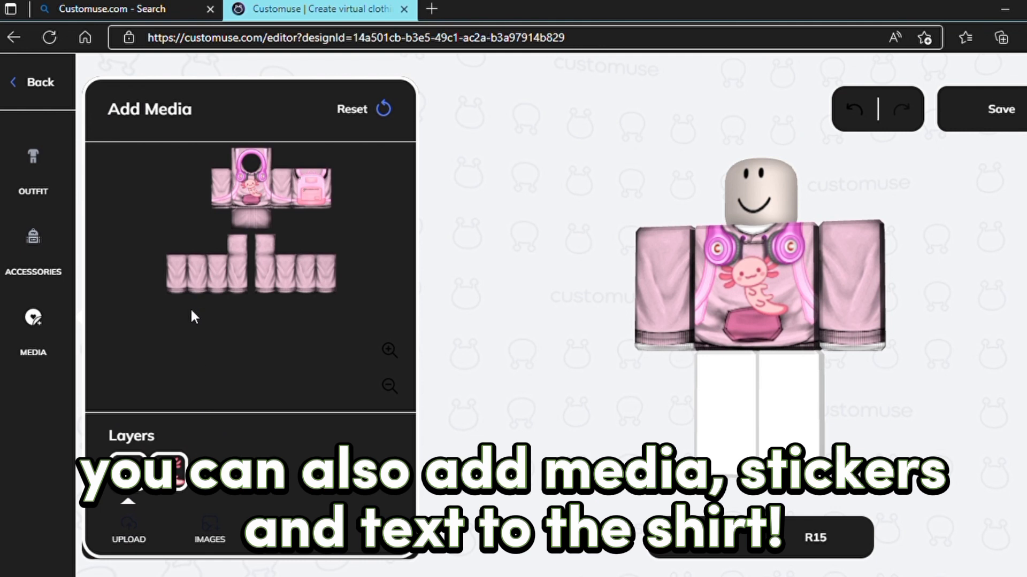
pyautogui.scroll(3, 277, 269)
pyautogui.click(225, 537)
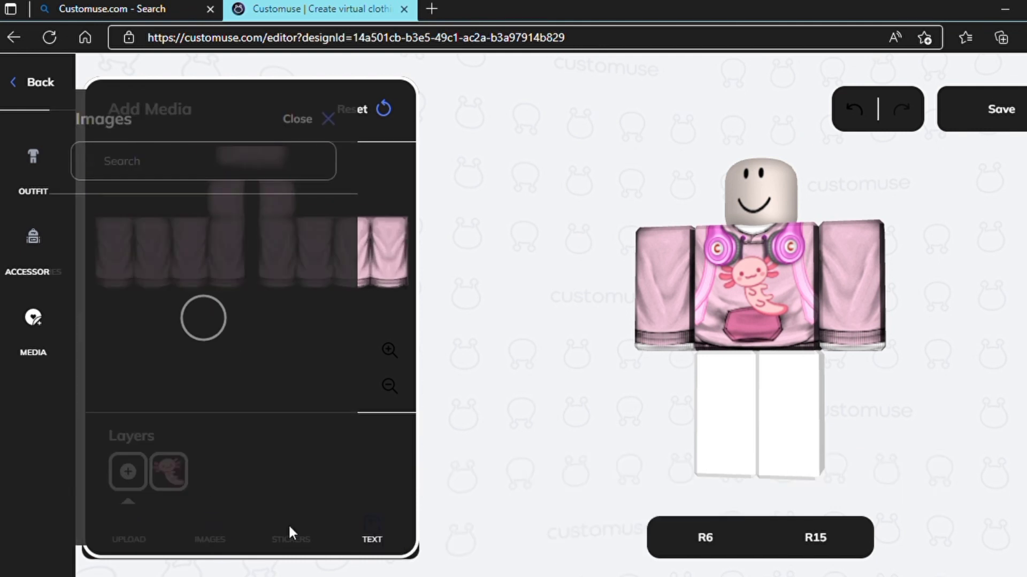
pyautogui.click(478, 337)
pyautogui.click(372, 529)
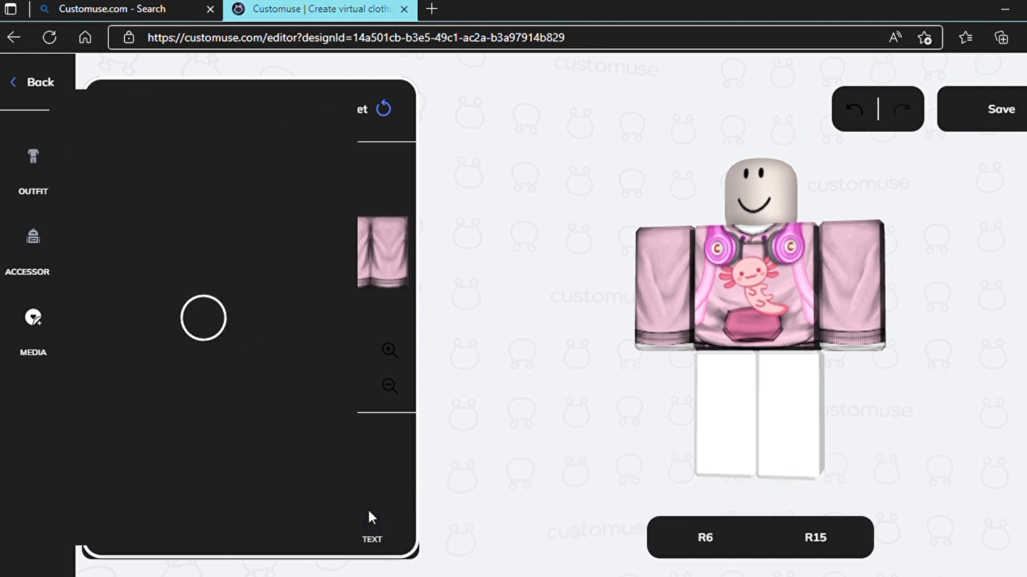
pyautogui.click(193, 354)
pyautogui.write('Ky')
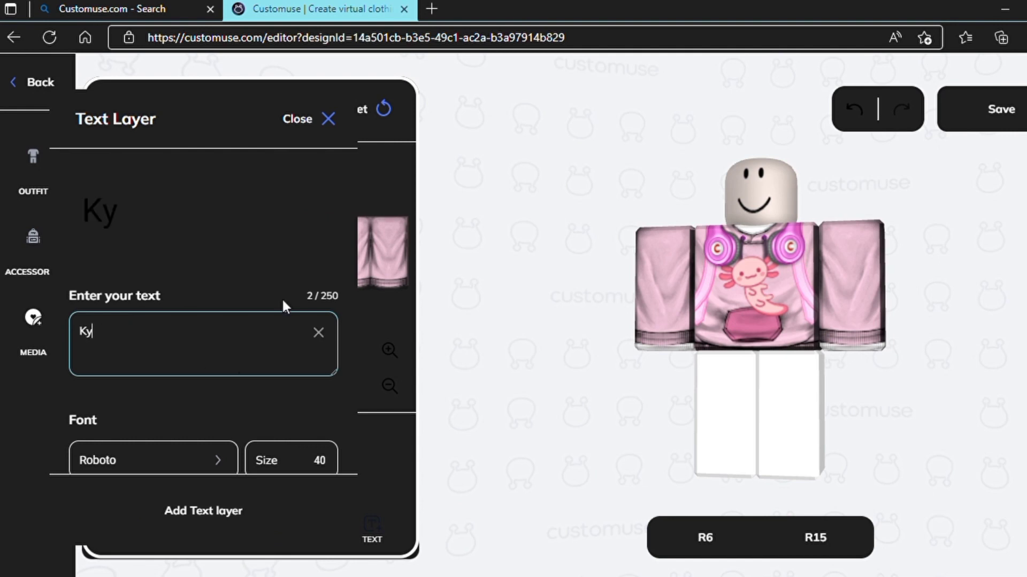
pyautogui.click(161, 459)
pyautogui.click(223, 434)
pyautogui.scroll(-3, 159, 400)
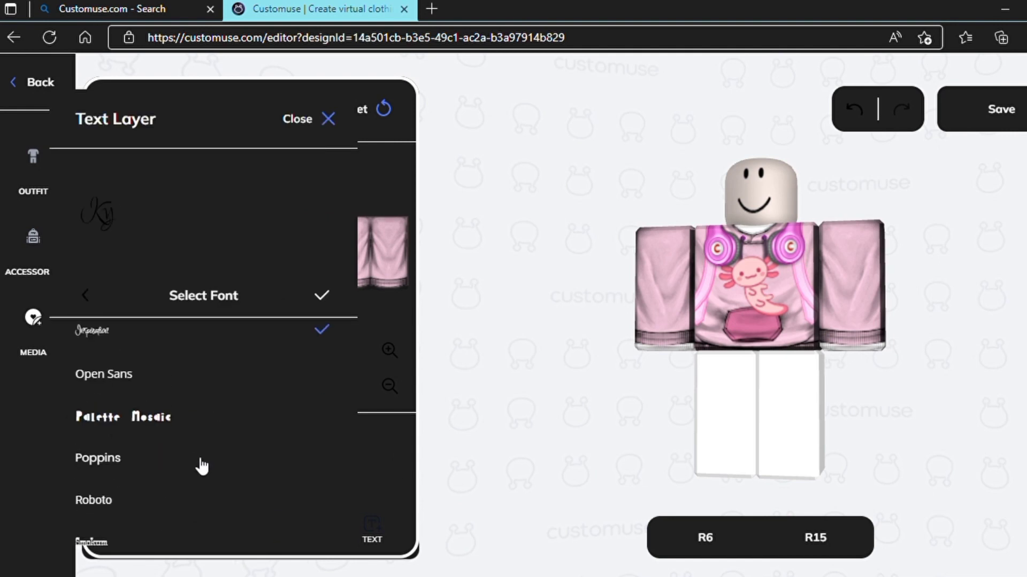
pyautogui.click(321, 295)
pyautogui.click(390, 429)
# Step: Start a new text layer with the creator's short name and set its font to Inspiration
pyautogui.scroll(5, 274, 216)
pyautogui.moveTo(275, 215); pyautogui.dragTo(209, 393)
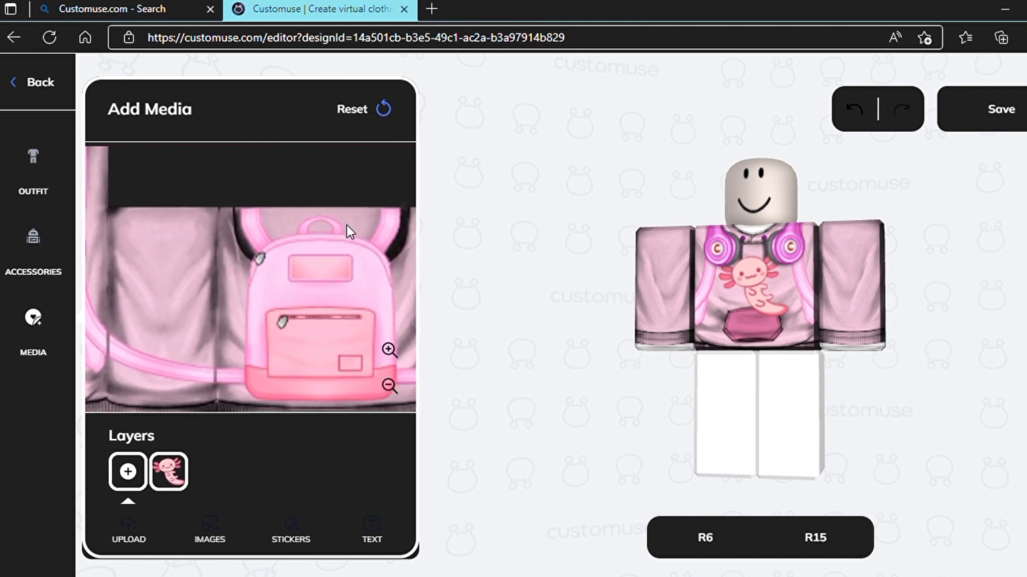
pyautogui.click(366, 527)
pyautogui.doubleClick(109, 331)
pyautogui.write('Ky')
pyautogui.click(144, 460)
pyautogui.scroll(-1, 118, 427)
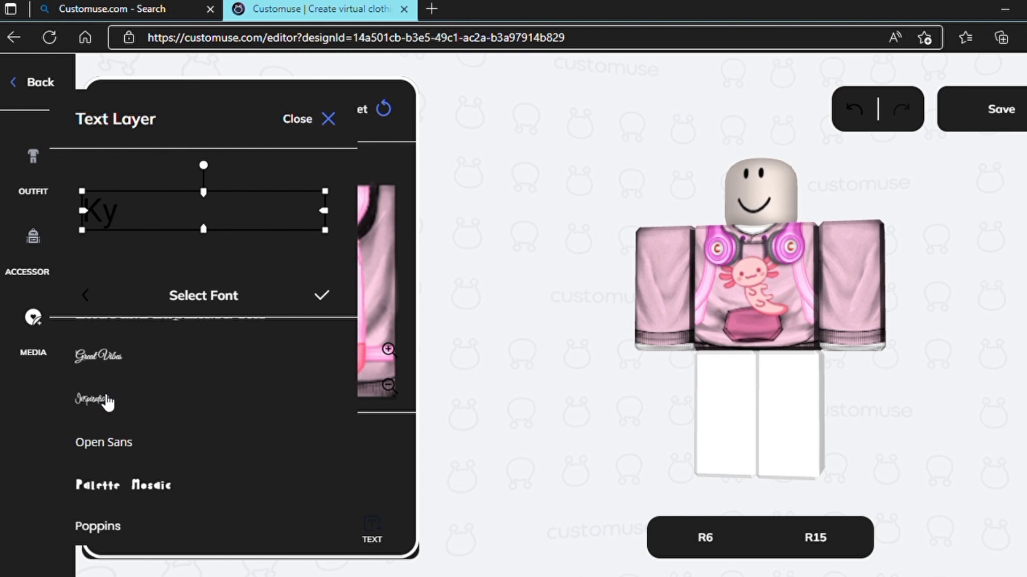
pyautogui.click(82, 403)
pyautogui.click(326, 401)
# Step: Change the text's fill color from black and add the text layer to the shirt
pyautogui.scroll(-3, 273, 435)
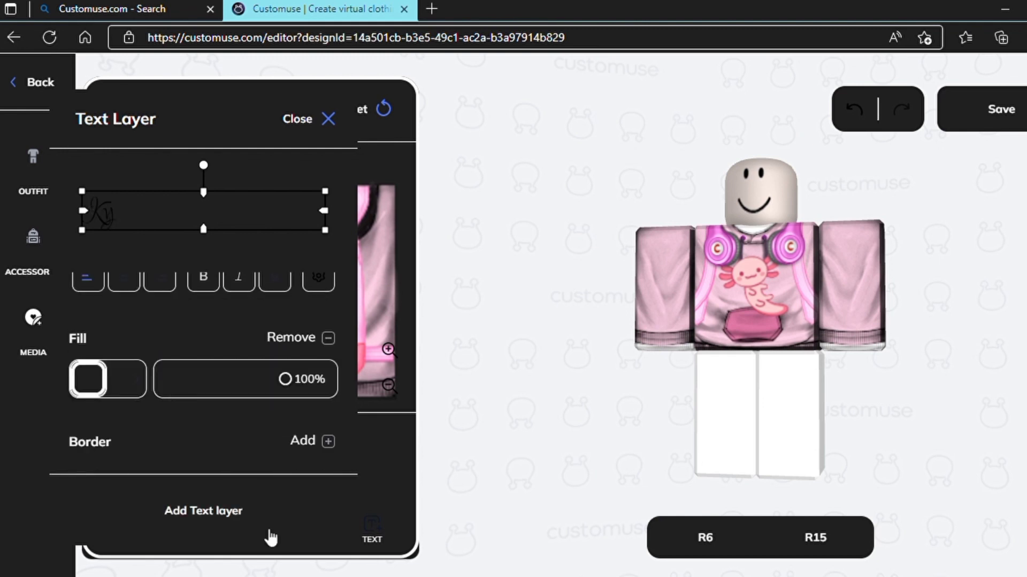
pyautogui.click(88, 380)
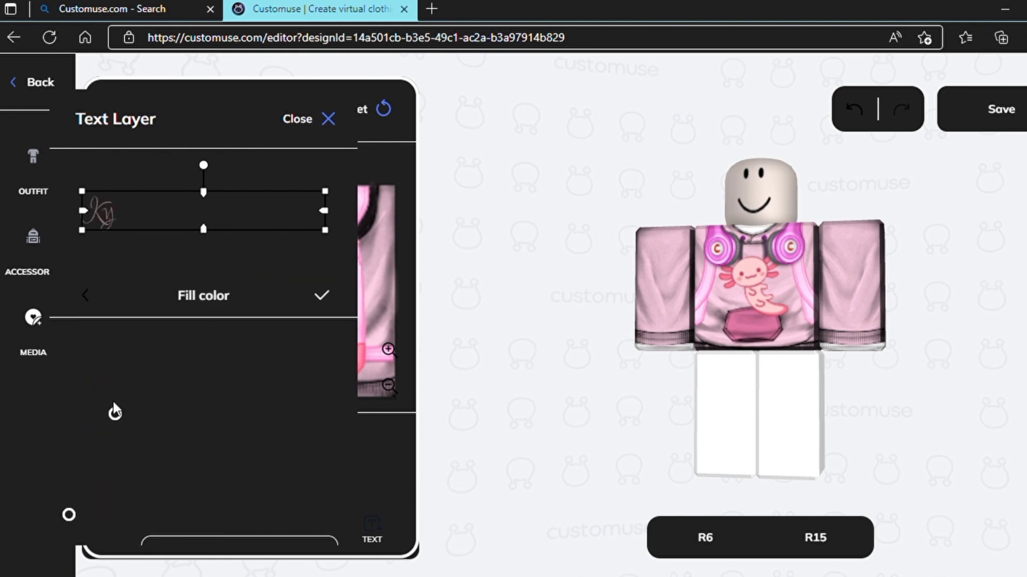
pyautogui.click(321, 294)
pyautogui.click(214, 510)
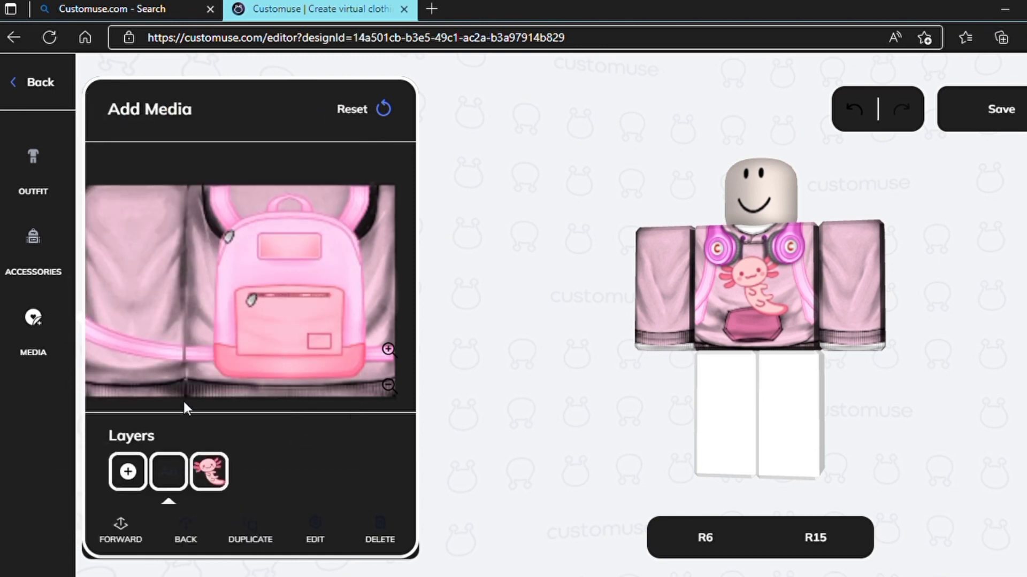
# Step: Move the text layer onto a sleeve of the shirt template and check the shirt model from several sides
pyautogui.moveTo(342, 220); pyautogui.dragTo(362, 228)
pyautogui.moveTo(695, 332); pyautogui.dragTo(455, 334)
pyautogui.moveTo(342, 216); pyautogui.dragTo(355, 202)
pyautogui.moveTo(460, 343); pyautogui.dragTo(714, 348)
pyautogui.moveTo(369, 211); pyautogui.dragTo(416, 324)
pyautogui.moveTo(726, 326); pyautogui.dragTo(982, 368)
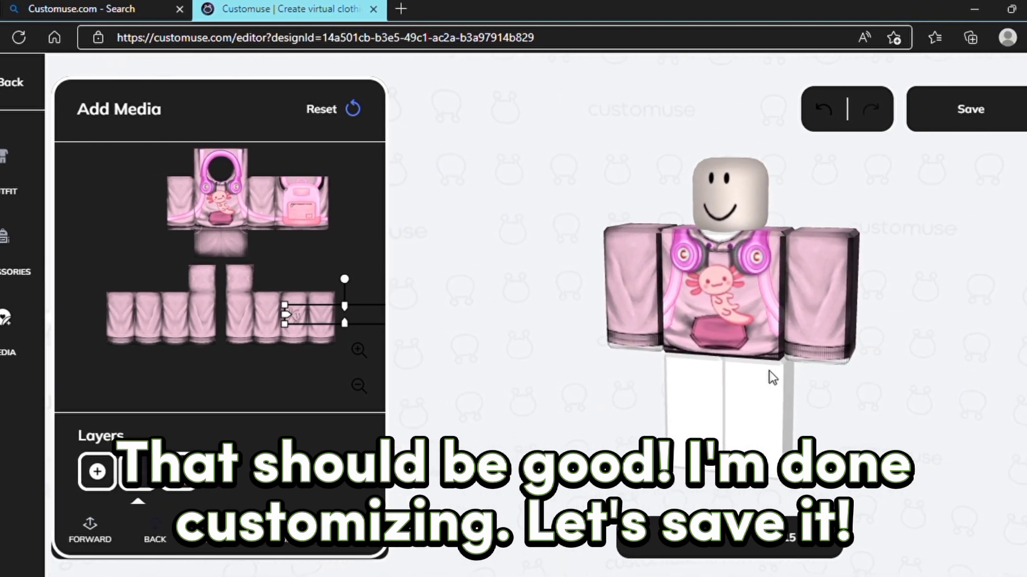
pyautogui.moveTo(749, 347); pyautogui.dragTo(782, 366)
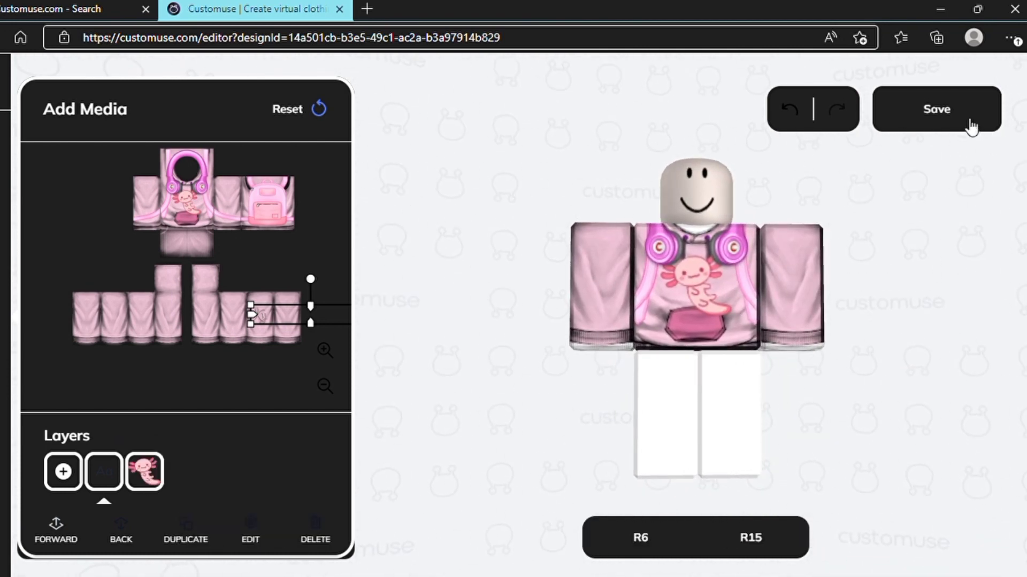
# Step: Edit the design title, save and publish the outfit, and download Shirt.png
pyautogui.click(935, 132)
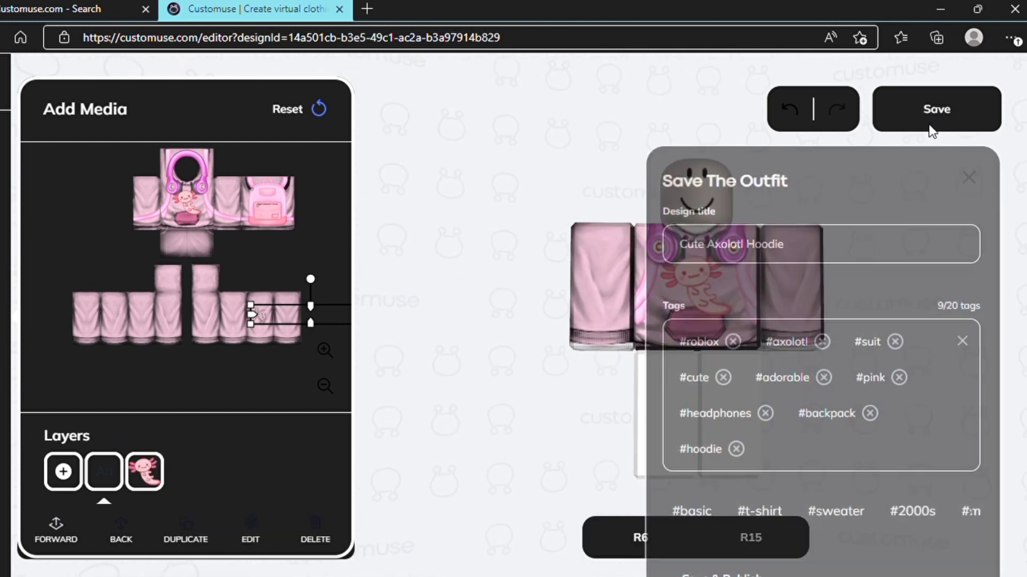
pyautogui.write('K')
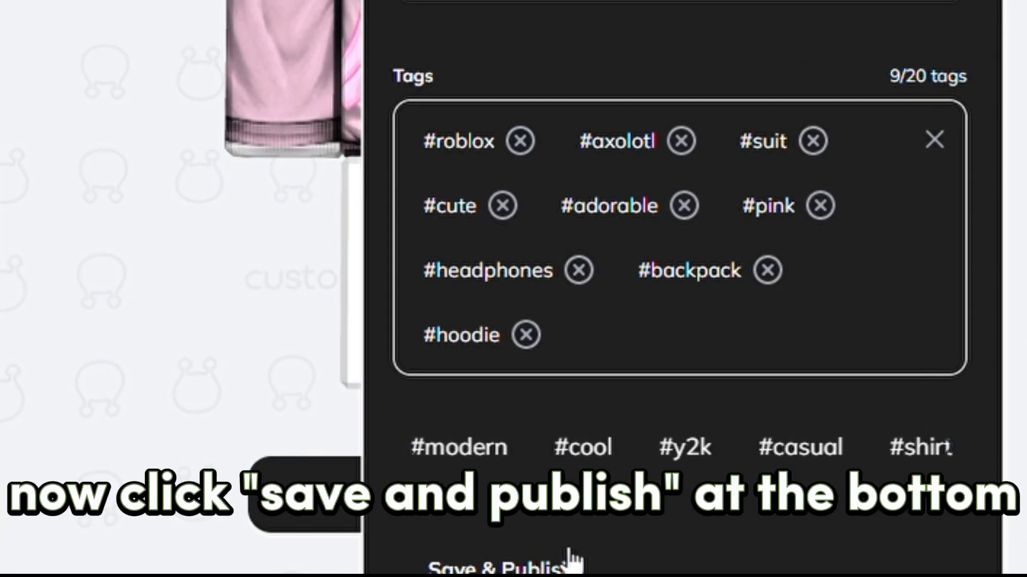
pyautogui.click(571, 566)
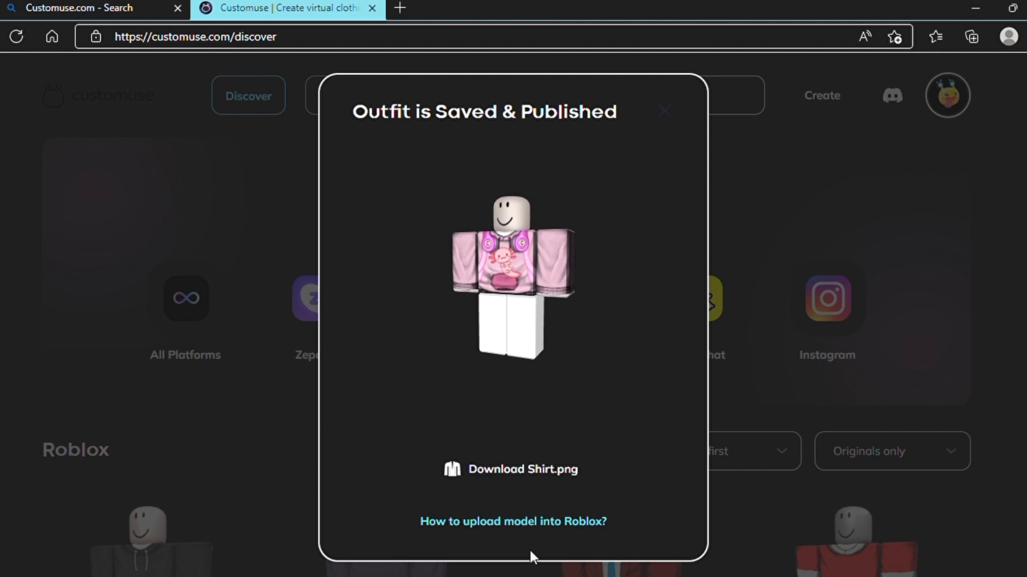
pyautogui.click(526, 470)
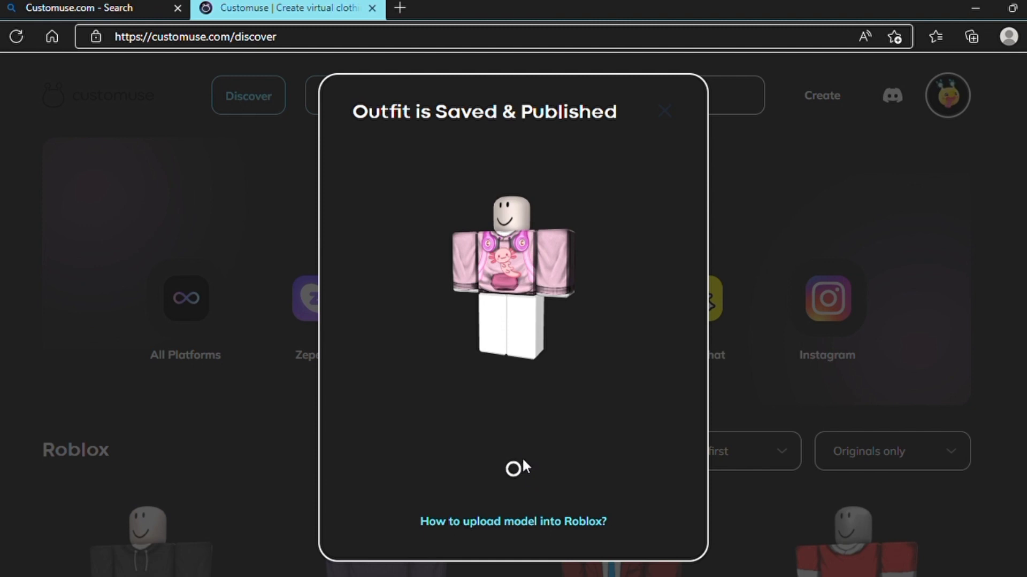